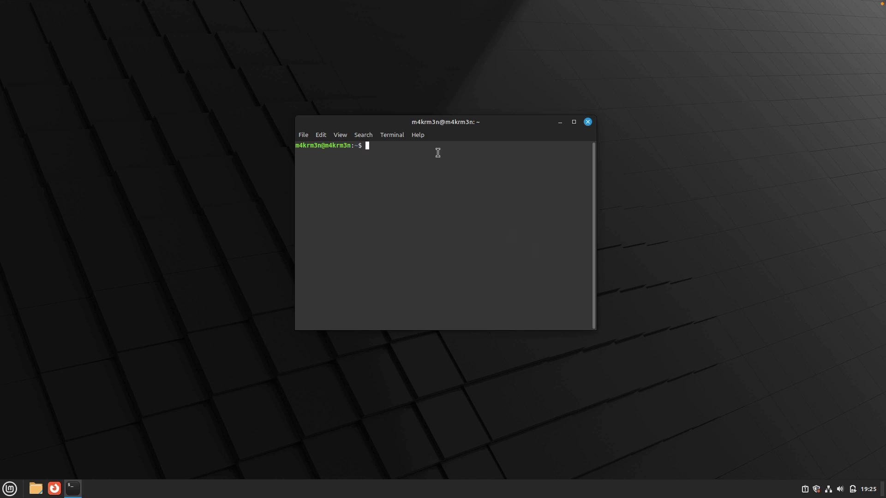
Move the terminal window slightly to the left by its title bar
{"action": "left_click_drag", "start_coordinate": [449, 126], "coordinate": [418, 113]}
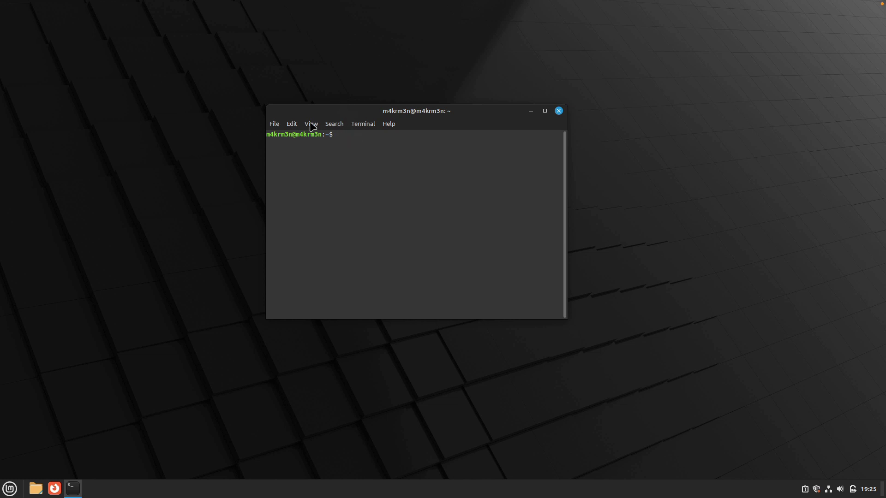
Enlarge the terminal text repeatedly with View > Zoom In and move the window up-left
{"action": "left_click", "coordinate": [359, 125]}
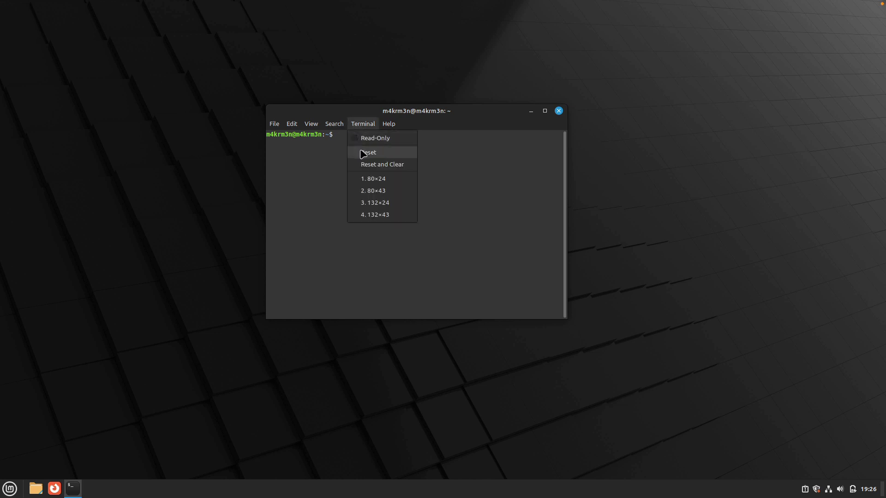
{"action": "left_click", "coordinate": [341, 173]}
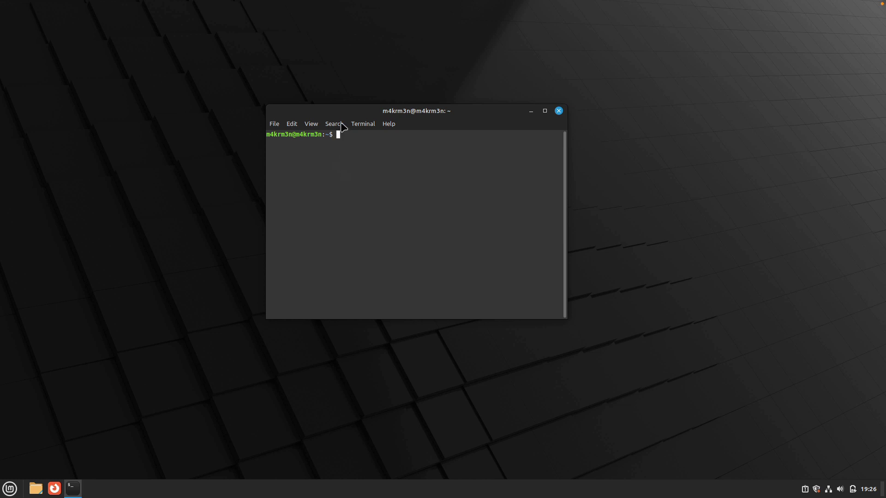
{"action": "left_click", "coordinate": [310, 124]}
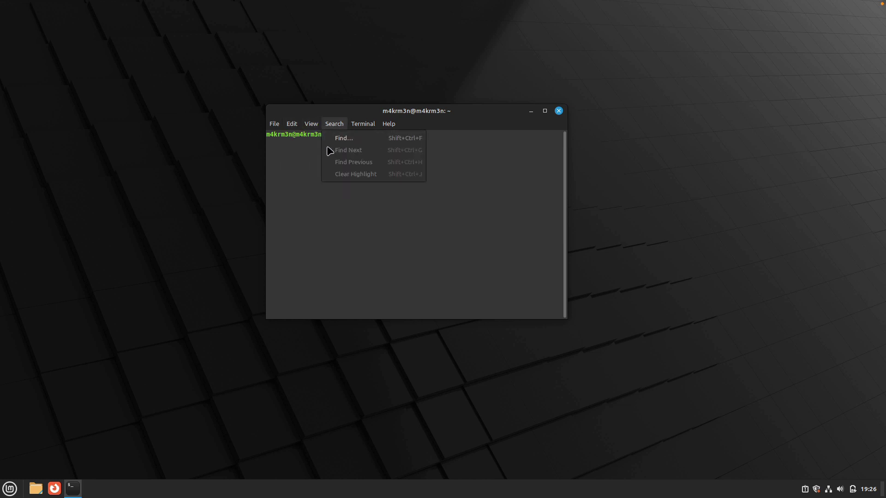
{"action": "left_click", "coordinate": [326, 169]}
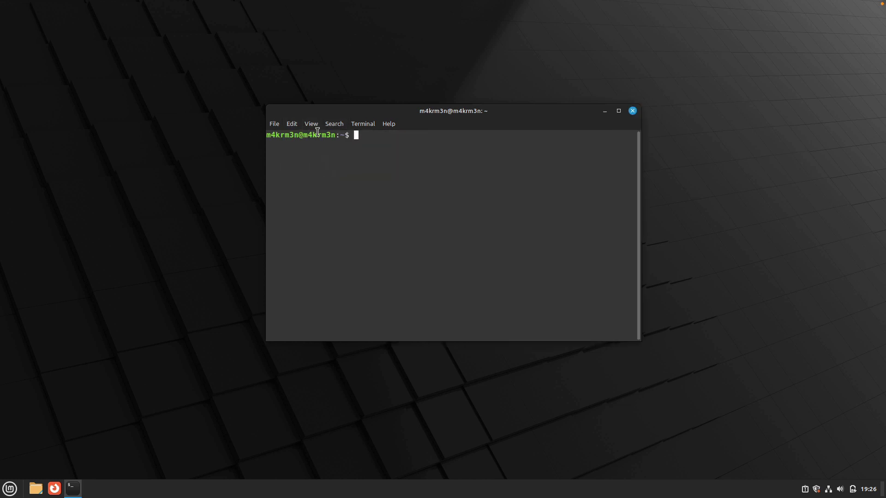
{"action": "left_click", "coordinate": [312, 124]}
{"action": "left_click", "coordinate": [326, 169]}
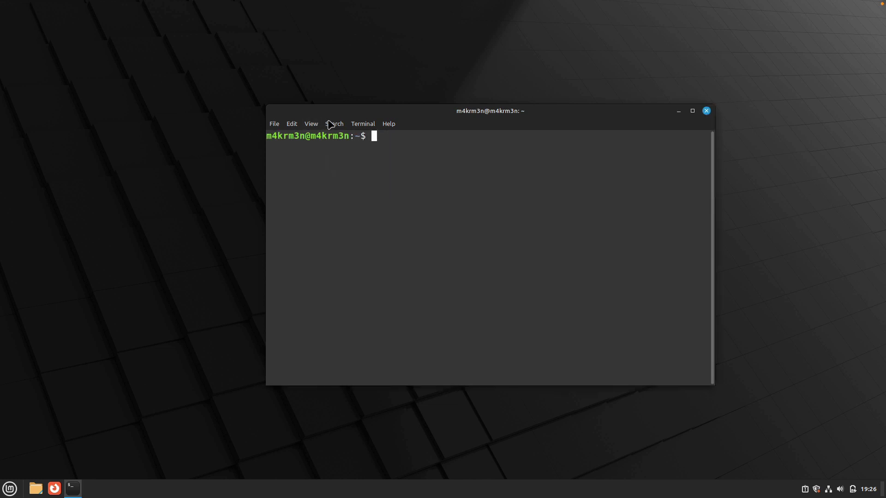
{"action": "left_click_drag", "start_coordinate": [330, 114], "coordinate": [306, 98]}
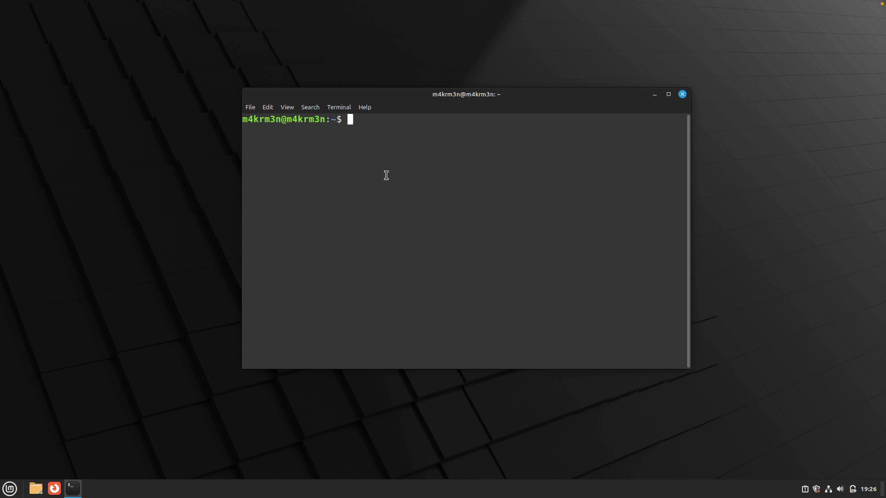
Refresh the package lists with 'sudo apt update', then clear the screen
{"action": "type", "text": "sudo apt update"}
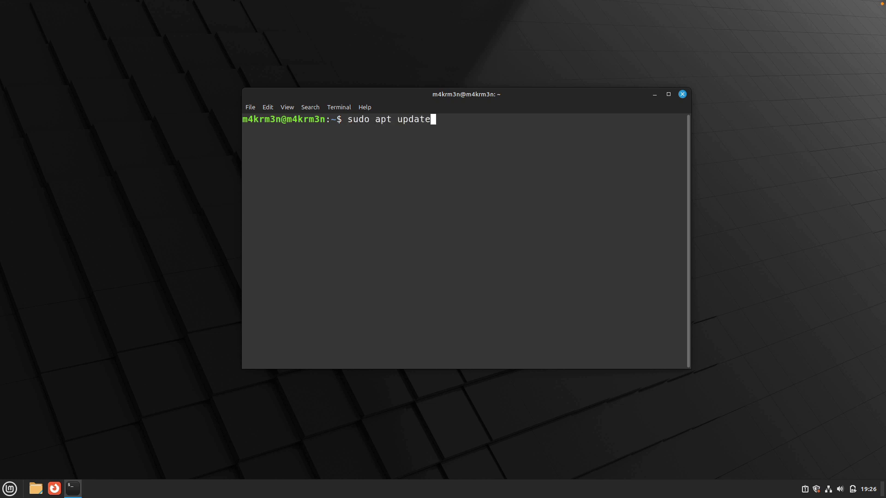
{"action": "key", "text": "Return"}
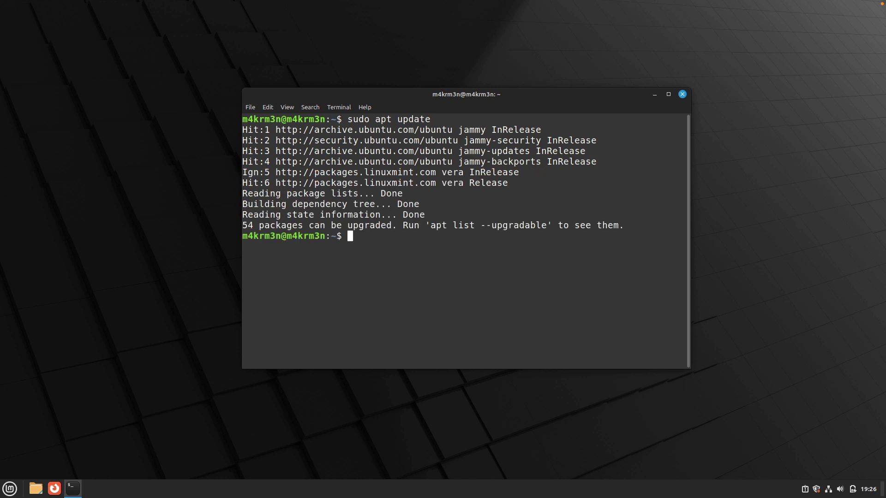
{"action": "type", "text": "clear"}
{"action": "key", "text": "Return"}
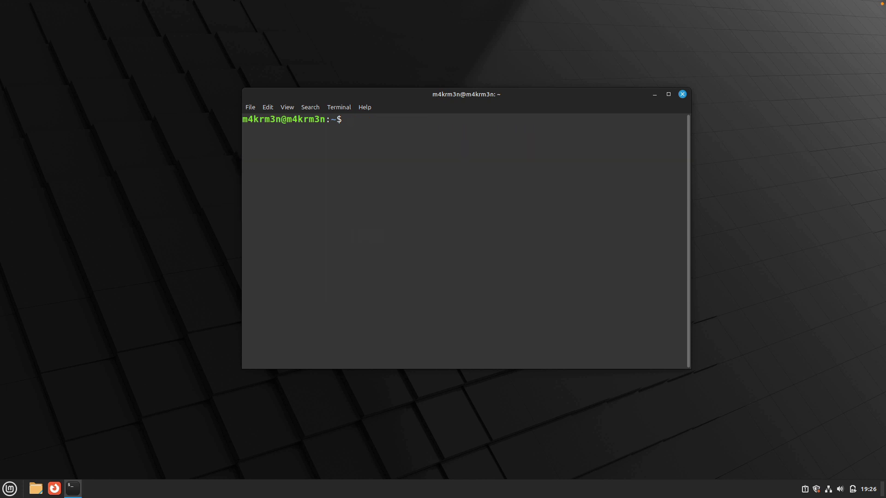
Run 'sudo apt install libreoffice' and review the 24 new packages needing 430 MB
{"action": "type", "text": "sudo apt install li"}
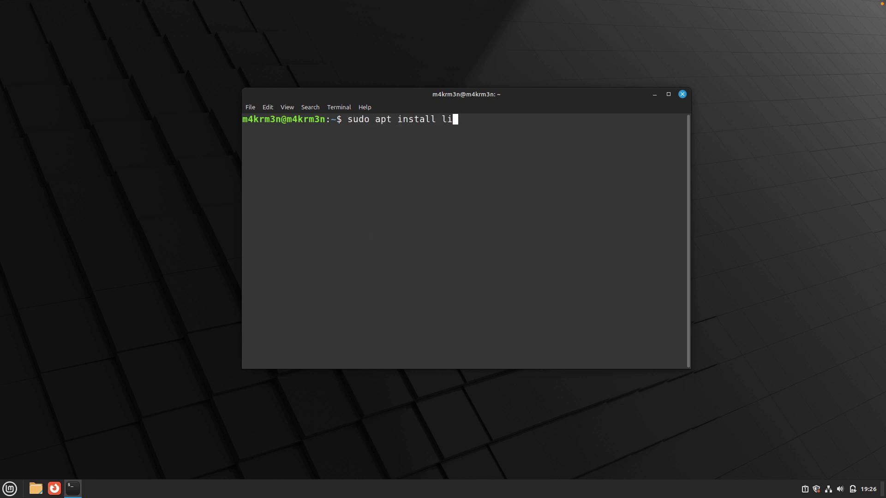
{"action": "type", "text": "breoffice"}
{"action": "key", "text": "Return"}
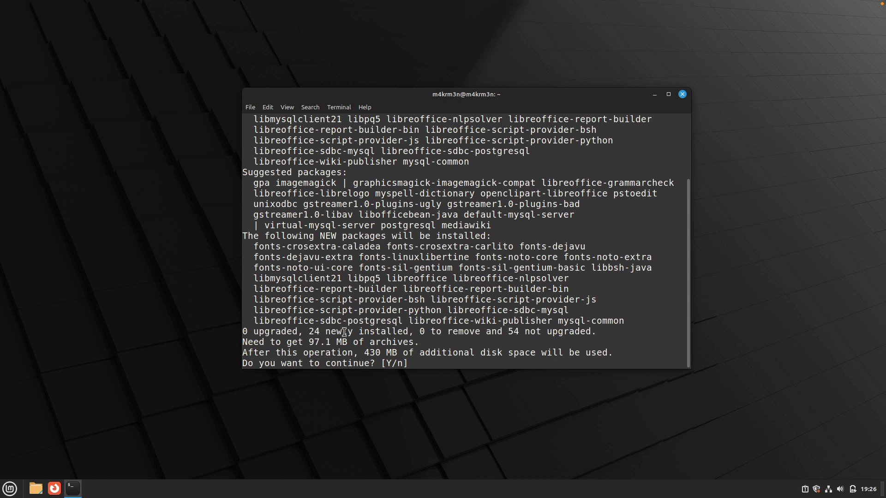
{"action": "left_click_drag", "start_coordinate": [495, 320], "coordinate": [360, 203]}
{"action": "left_click", "coordinate": [398, 276]}
{"action": "scroll", "coordinate": [398, 275], "scroll_direction": "up", "scroll_amount": 3}
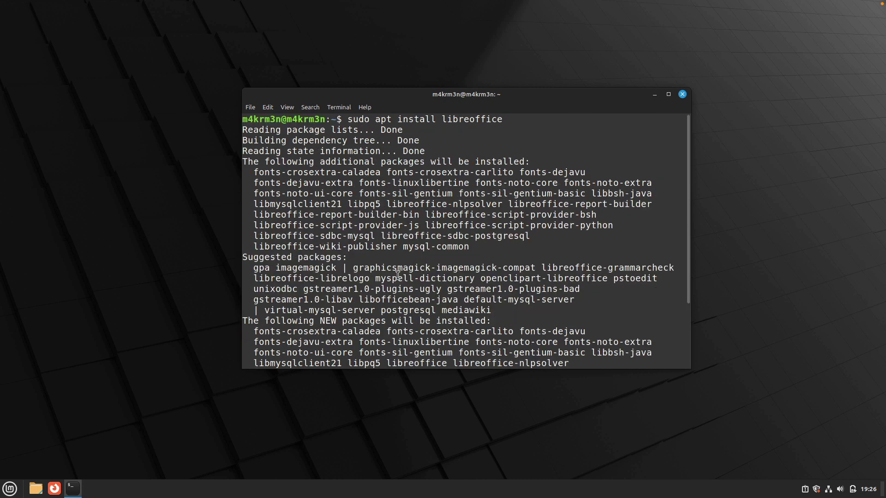
{"action": "scroll", "coordinate": [397, 276], "scroll_direction": "down", "scroll_amount": 3}
{"action": "left_click_drag", "start_coordinate": [325, 353], "coordinate": [461, 353]}
{"action": "left_click", "coordinate": [461, 353]}
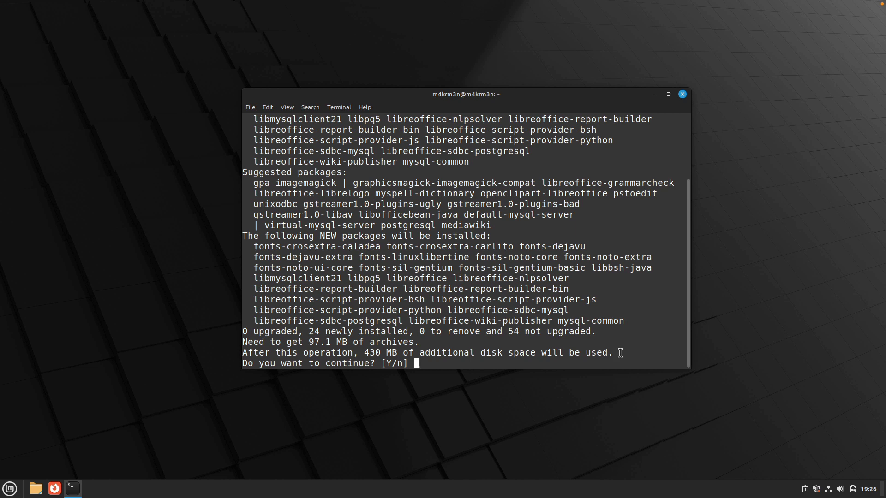
Answer y to approve the install and let apt download and set up LibreOffice
{"action": "type", "text": "y"}
{"action": "key", "text": "Return"}
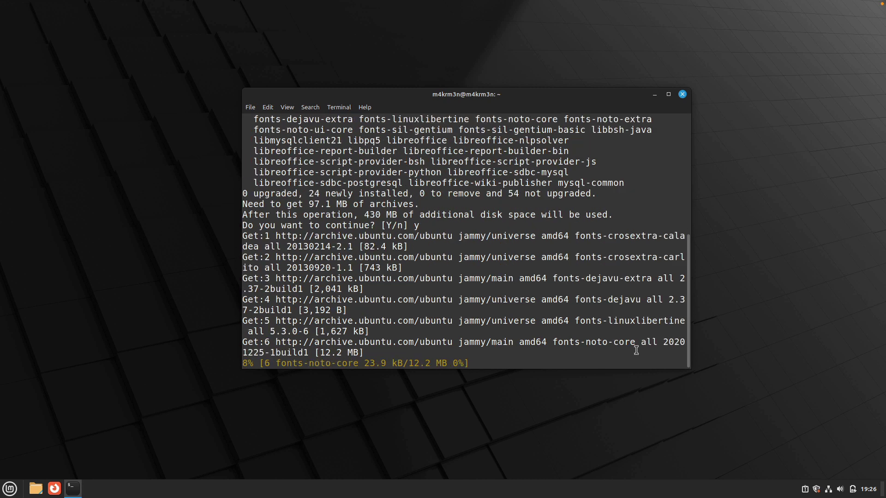
{"action": "left_click_drag", "start_coordinate": [599, 354], "coordinate": [479, 281]}
{"action": "left_click", "coordinate": [479, 281]}
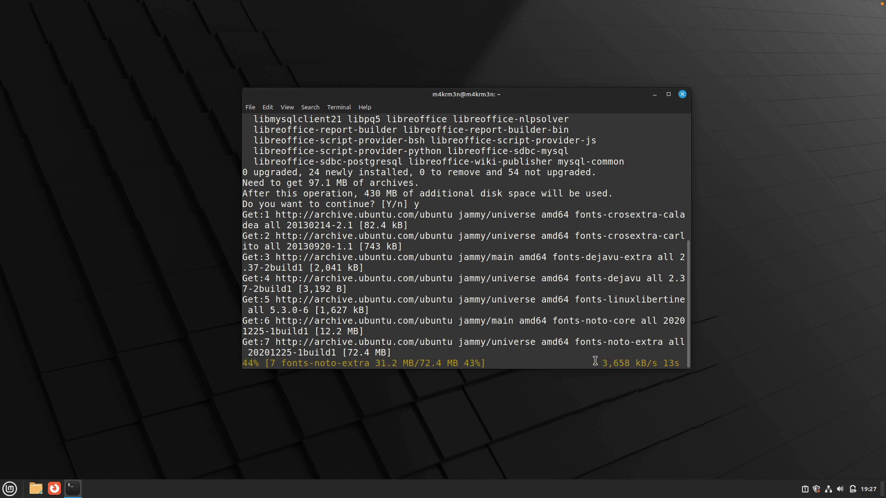
{"action": "left_click_drag", "start_coordinate": [595, 362], "coordinate": [655, 361]}
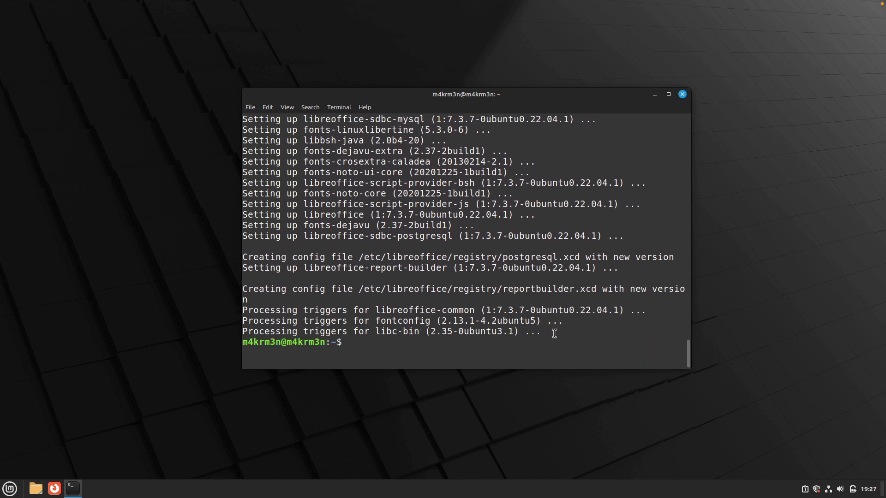
Check the finished setup output, then open the Mint Menu's Office category listing LibreOffice apps
{"action": "left_click_drag", "start_coordinate": [341, 341], "coordinate": [420, 255]}
{"action": "left_click", "coordinate": [424, 245]}
{"action": "left_click", "coordinate": [10, 488]}
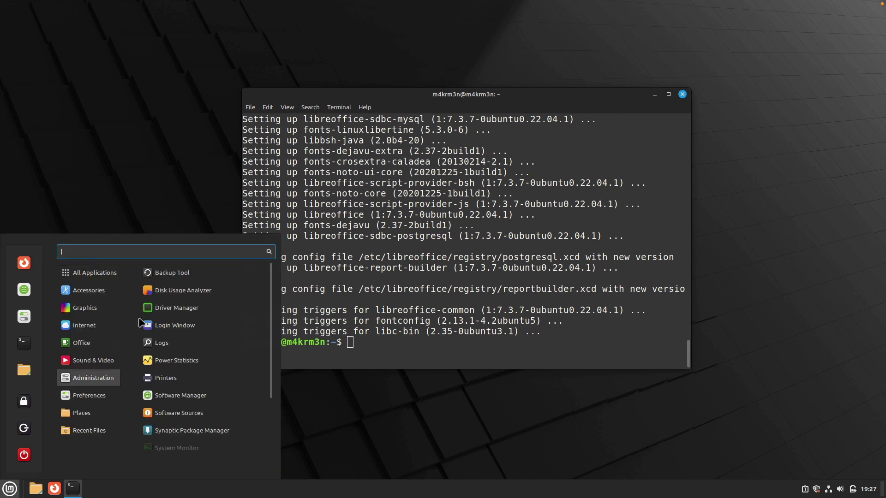
{"action": "mouse_move", "coordinate": [86, 350]}
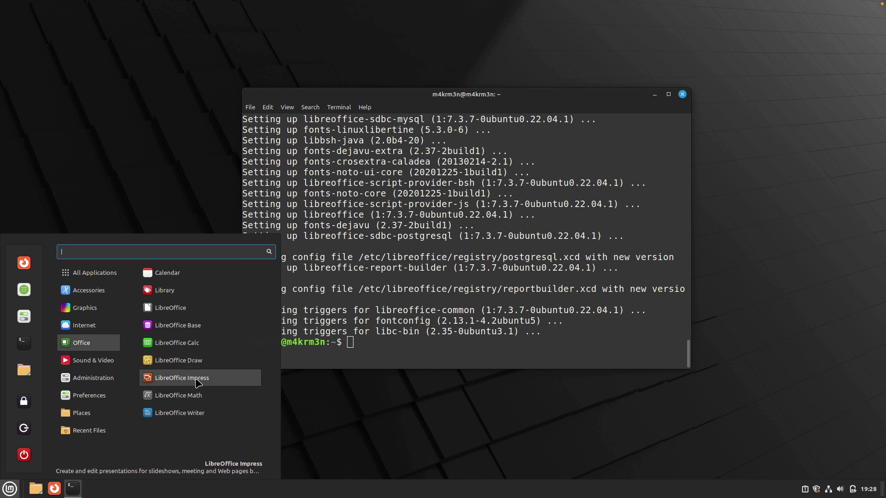
Launch Writer, dismiss the tip, type test lines 'asdklasjdalksd' and 'd', then close it
{"action": "left_click", "coordinate": [178, 416]}
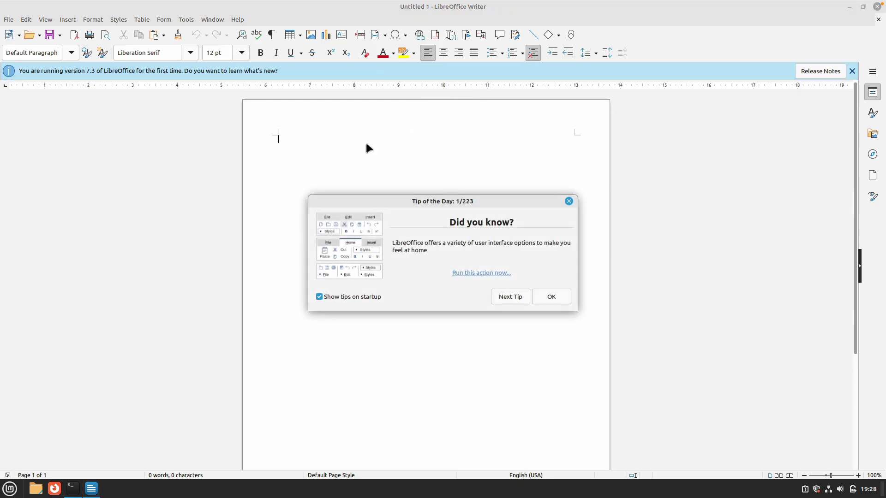
{"action": "left_click", "coordinate": [567, 202]}
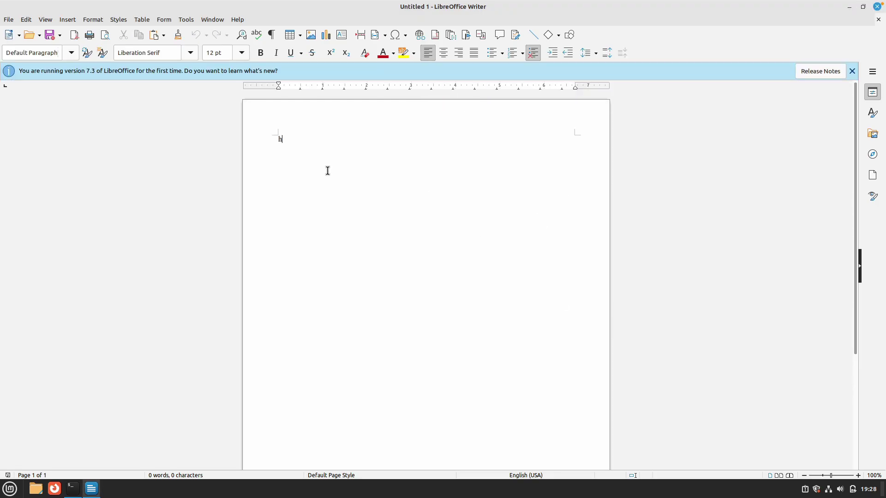
{"action": "key", "text": "BackSpace"}
{"action": "type", "text": "asdklasjdalksd"}
{"action": "key", "text": "Return"}
{"action": "type", "text": "d"}
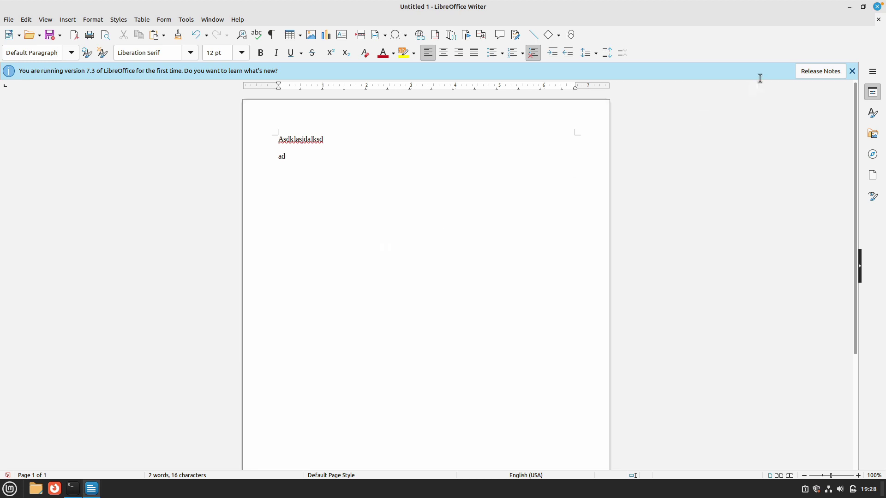
{"action": "left_click", "coordinate": [876, 7]}
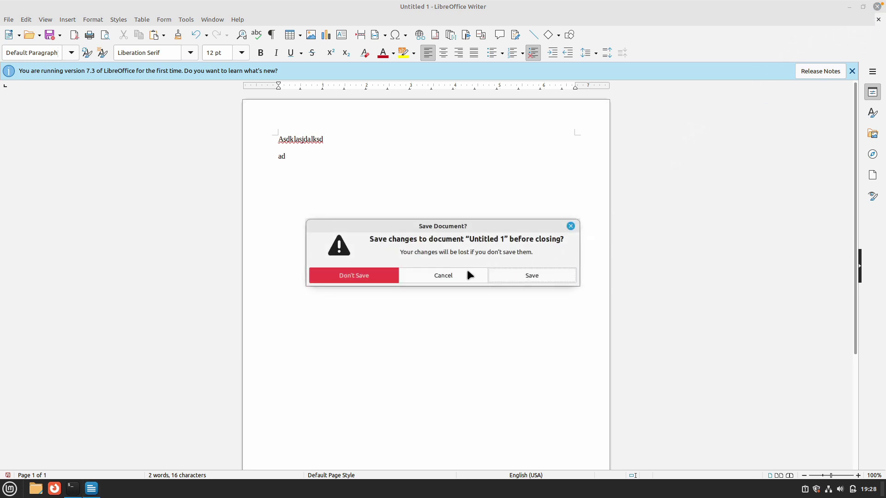
Discard the test document without saving and clear the terminal screen
{"action": "left_click", "coordinate": [385, 277]}
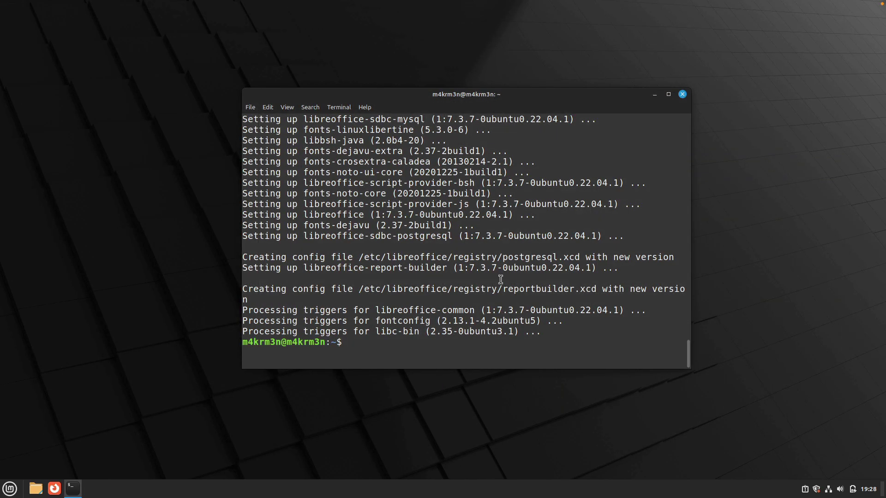
{"action": "type", "text": "clear"}
{"action": "key", "text": "Return"}
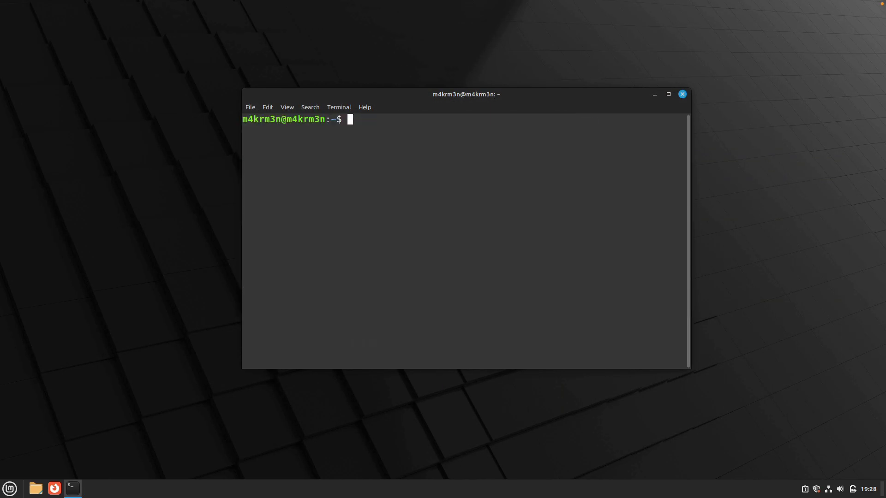